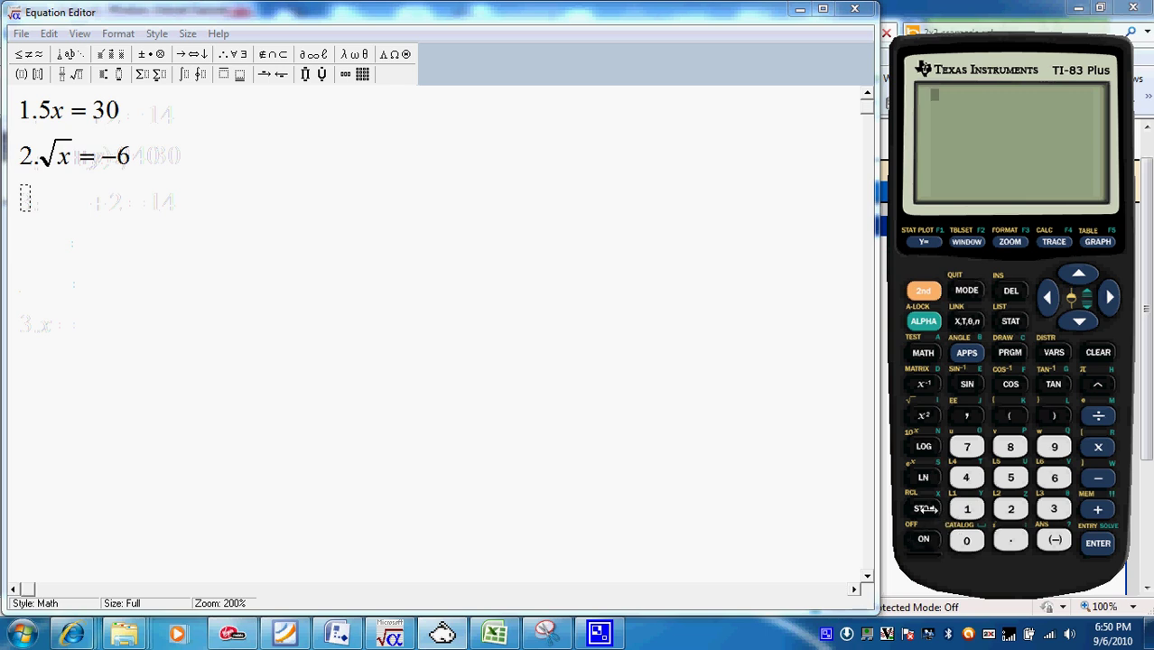
# - Open 0:Solver from the MATH menu to get an empty eqn:0= line
pyautogui.click(923, 352)
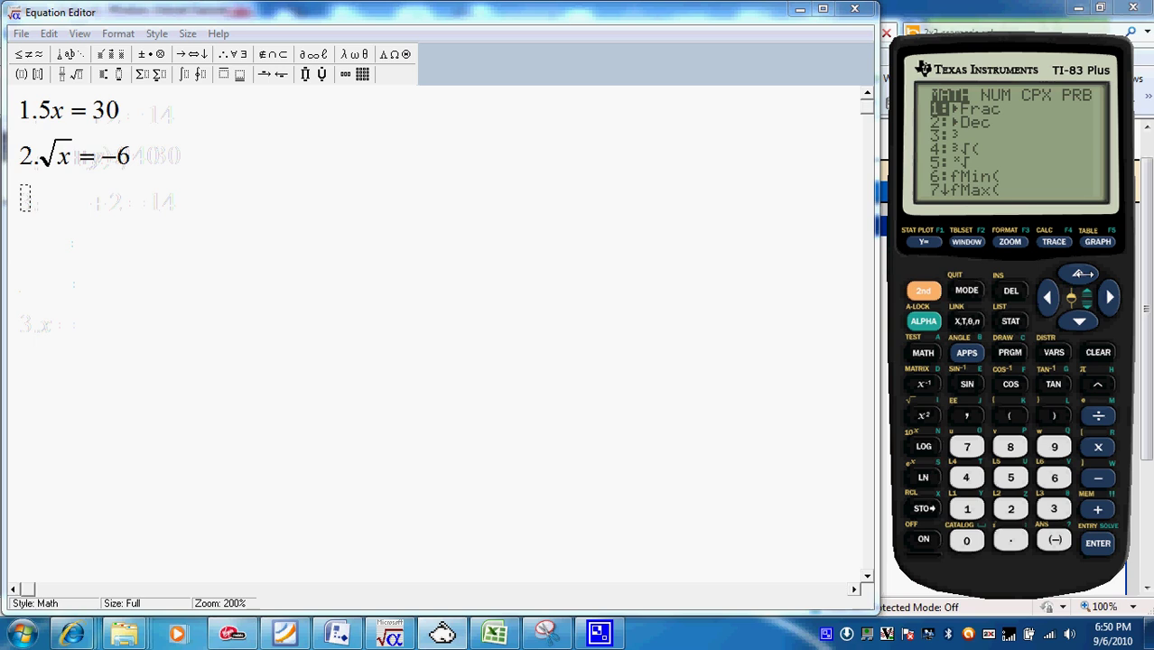
pyautogui.click(1079, 316)
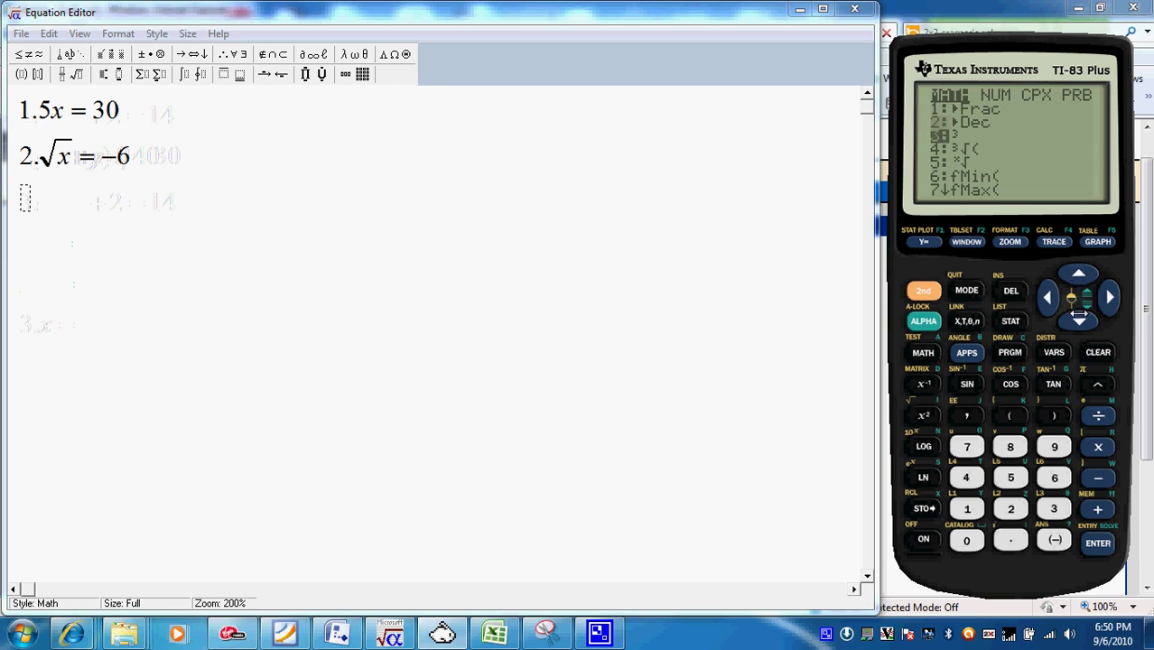
pyautogui.click(1080, 316)
pyautogui.click(1079, 316)
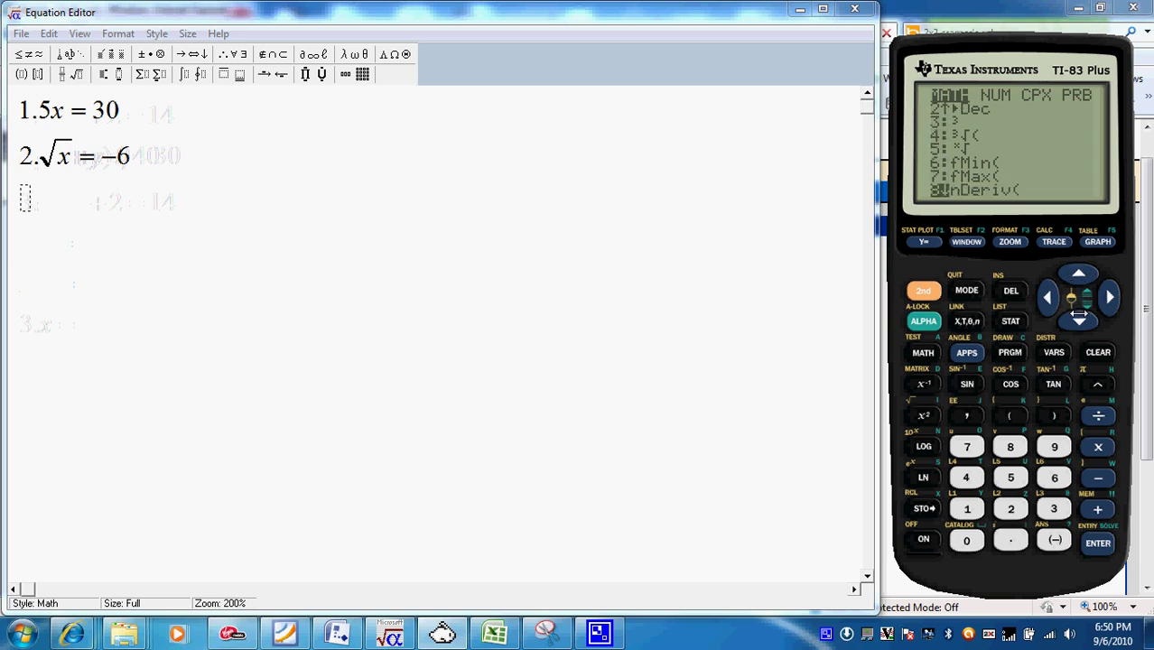
pyautogui.click(1078, 316)
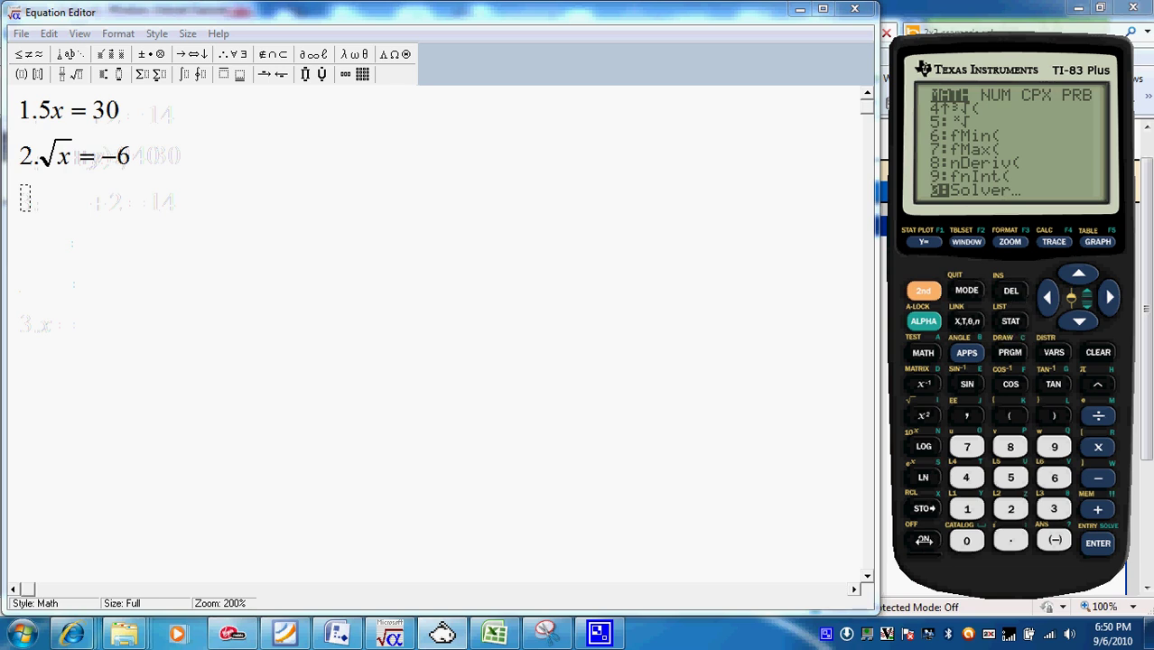
pyautogui.click(971, 541)
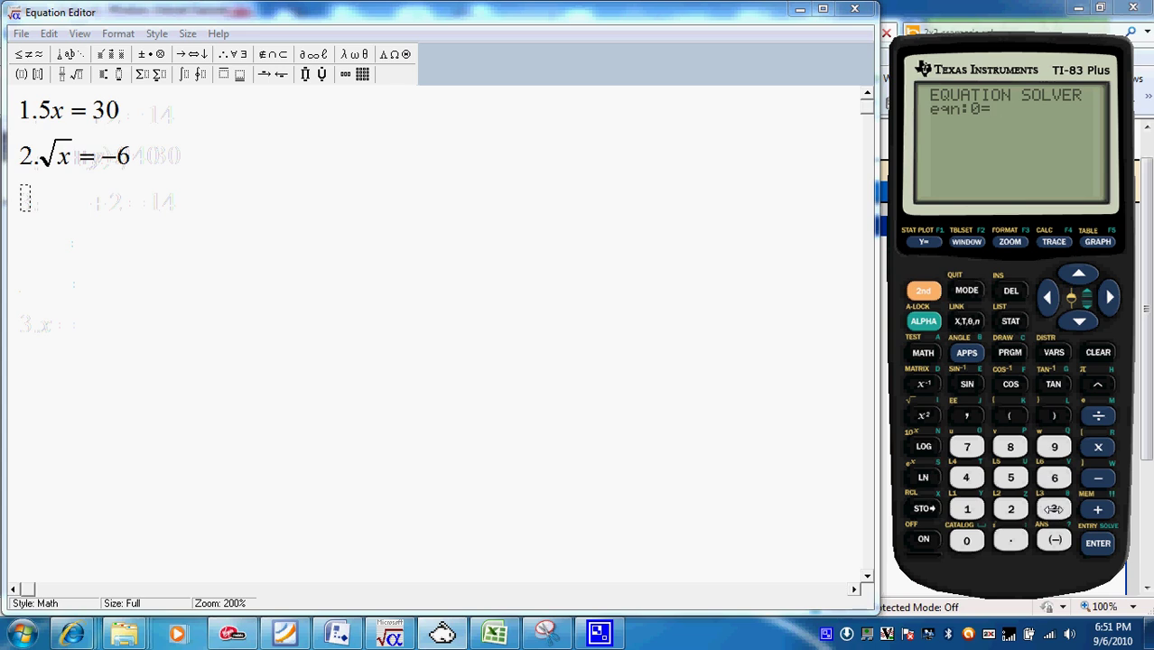
# - Key in 30-(5 on the eqn:0= line to build the equation 30-(5X)
pyautogui.click(1053, 509)
pyautogui.click(969, 540)
pyautogui.click(1098, 479)
pyautogui.click(1016, 416)
pyautogui.click(1004, 473)
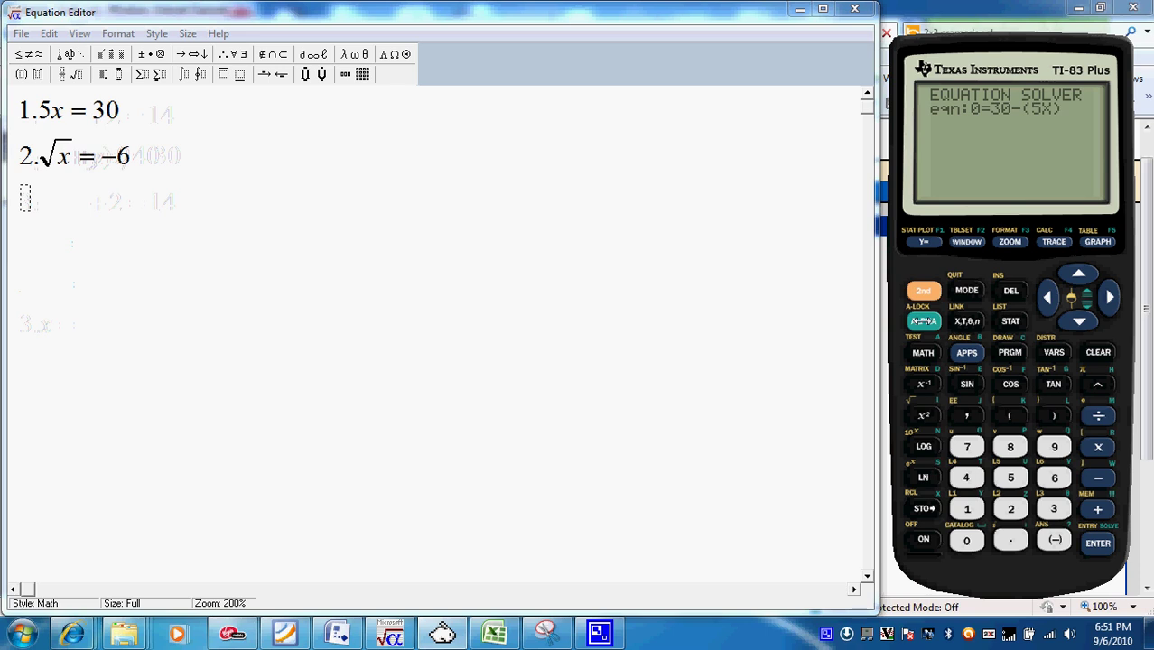
# - Solve 30-(5X)=0 for X, getting X=6, and return to the eqn: line
pyautogui.click(923, 321)
pyautogui.click(1098, 544)
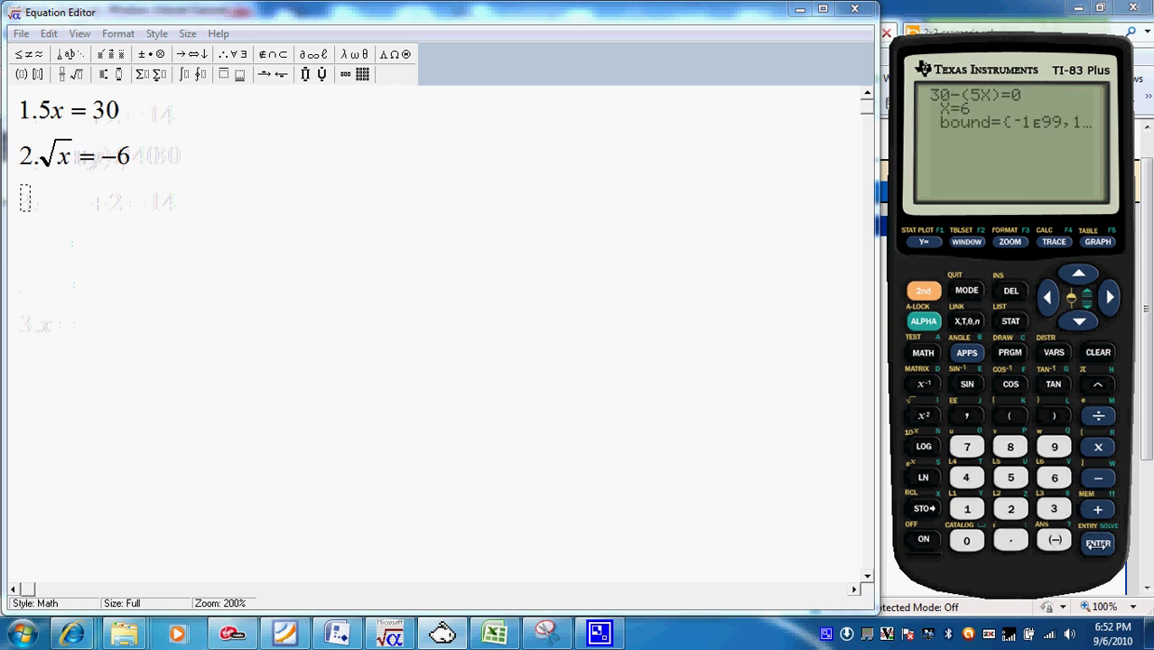
pyautogui.click(923, 320)
pyautogui.click(1098, 542)
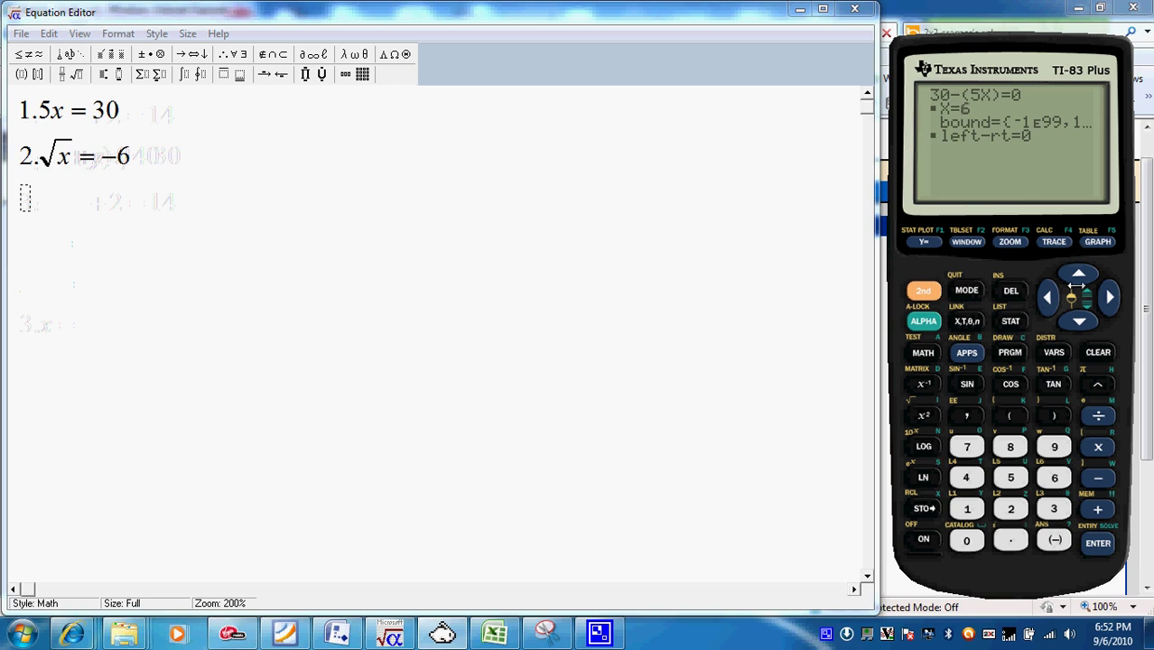
pyautogui.click(1079, 274)
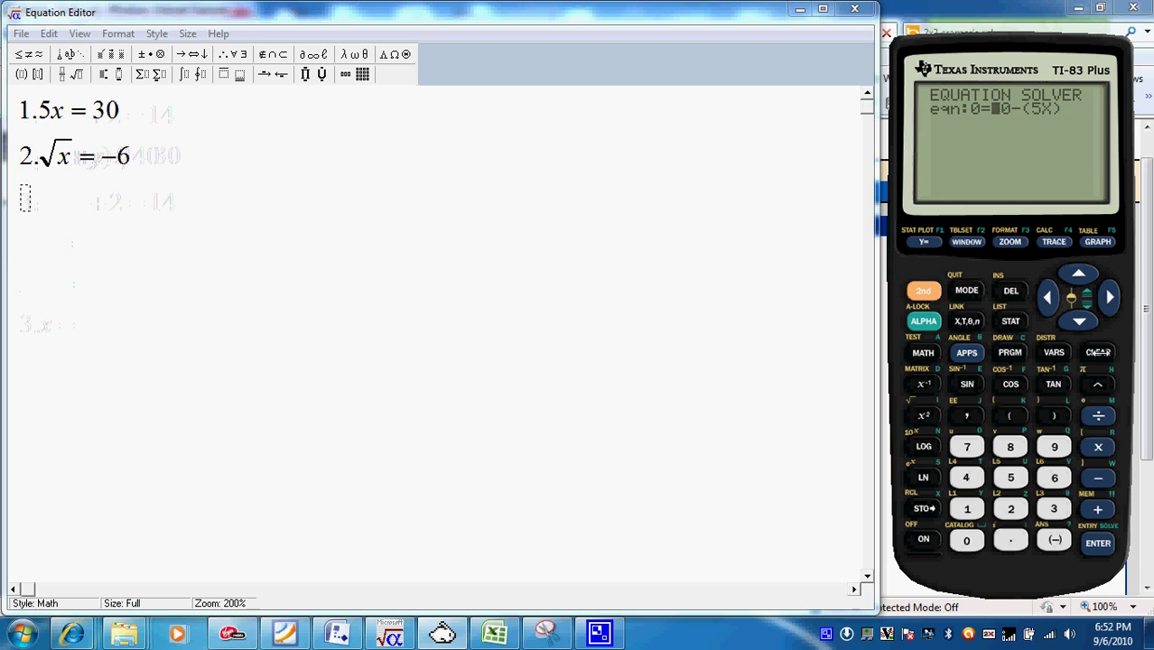
# - Clear the old equation and enter -6-(√(X)) as the new solver equation
pyautogui.click(1098, 352)
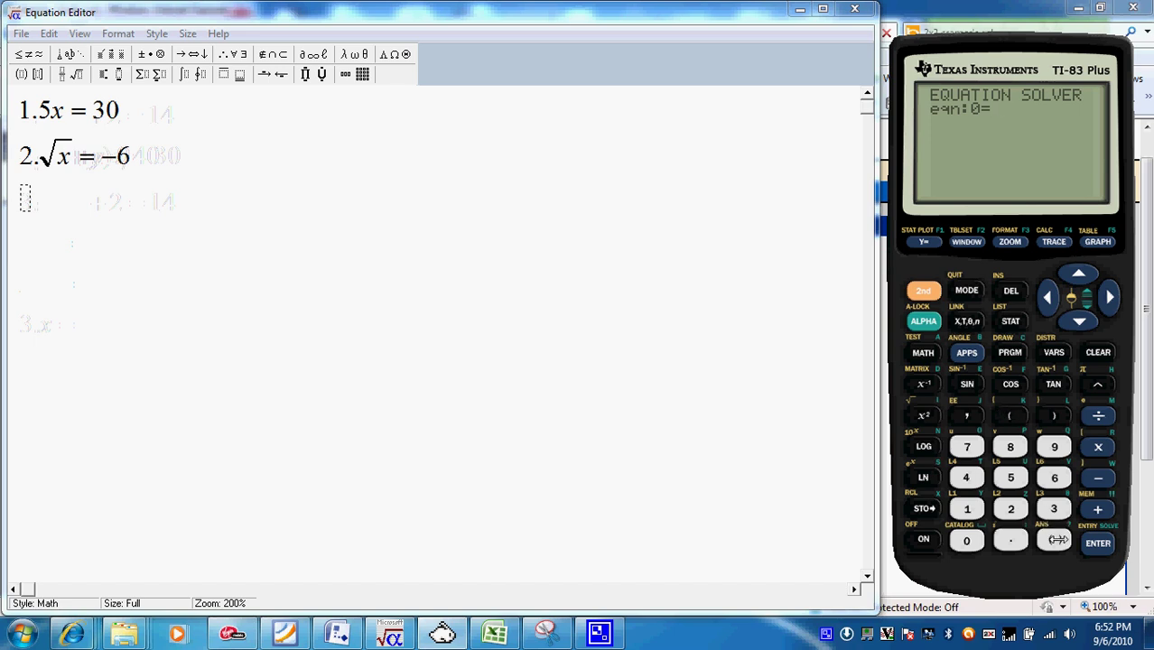
pyautogui.click(1058, 540)
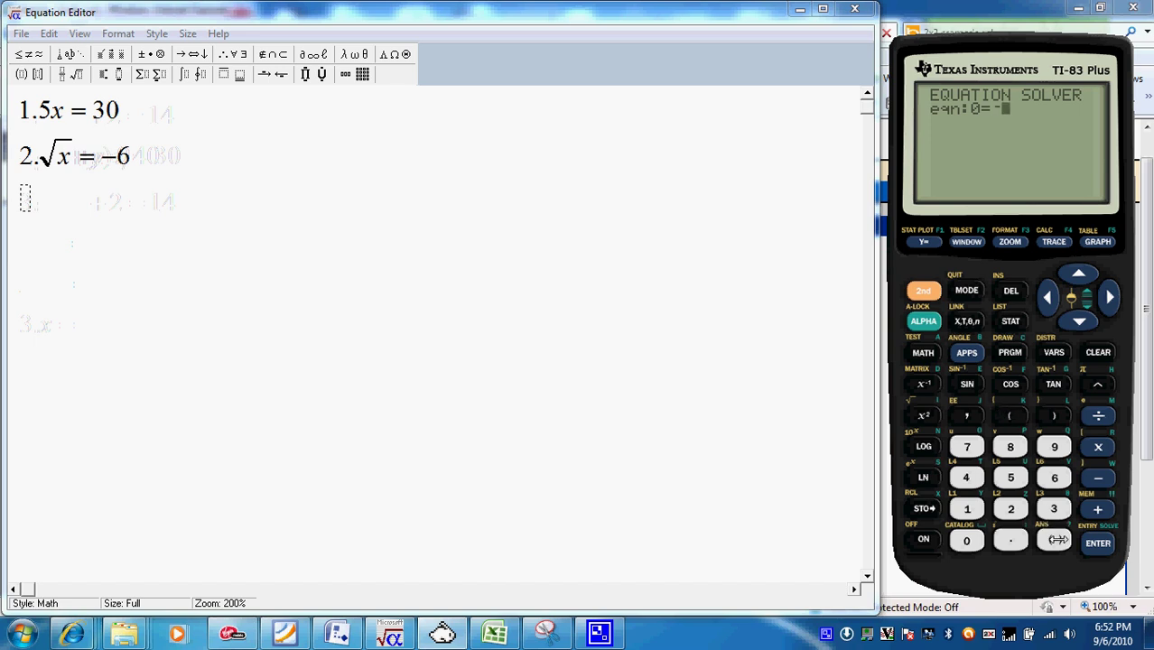
pyautogui.click(1058, 478)
pyautogui.click(1093, 475)
pyautogui.click(1011, 415)
pyautogui.click(923, 415)
pyautogui.click(966, 320)
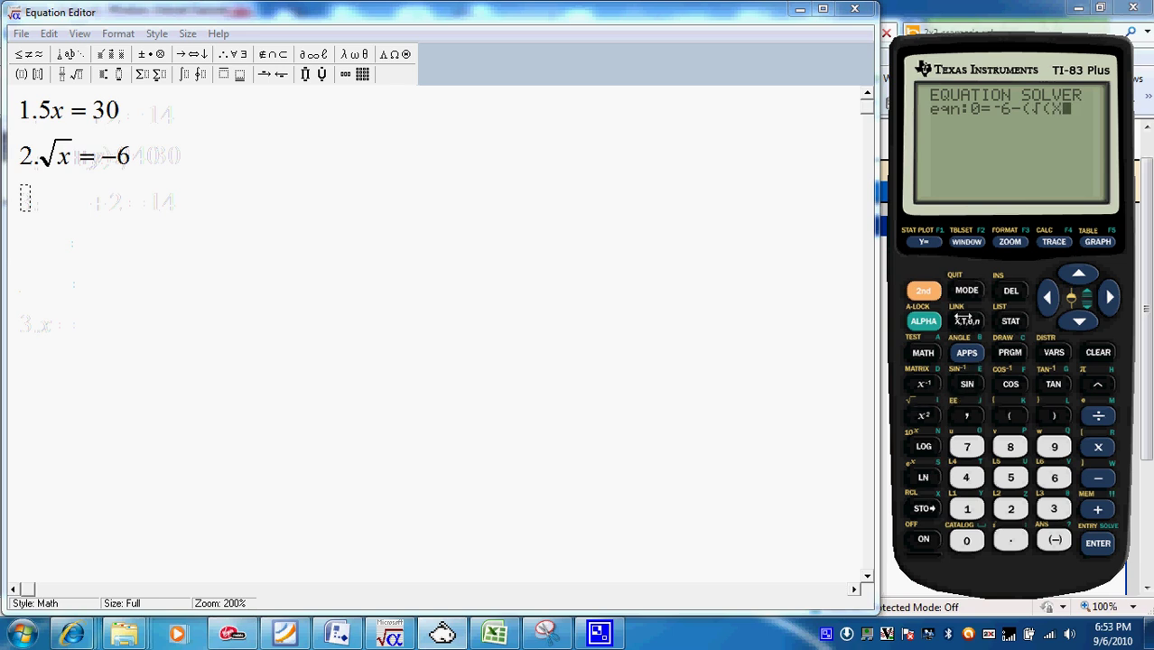
pyautogui.click(1054, 414)
pyautogui.click(1054, 414)
# - Run SOLVE on -6-(√(X)), producing the ERR:NO SIGN CHNG error
pyautogui.click(1099, 540)
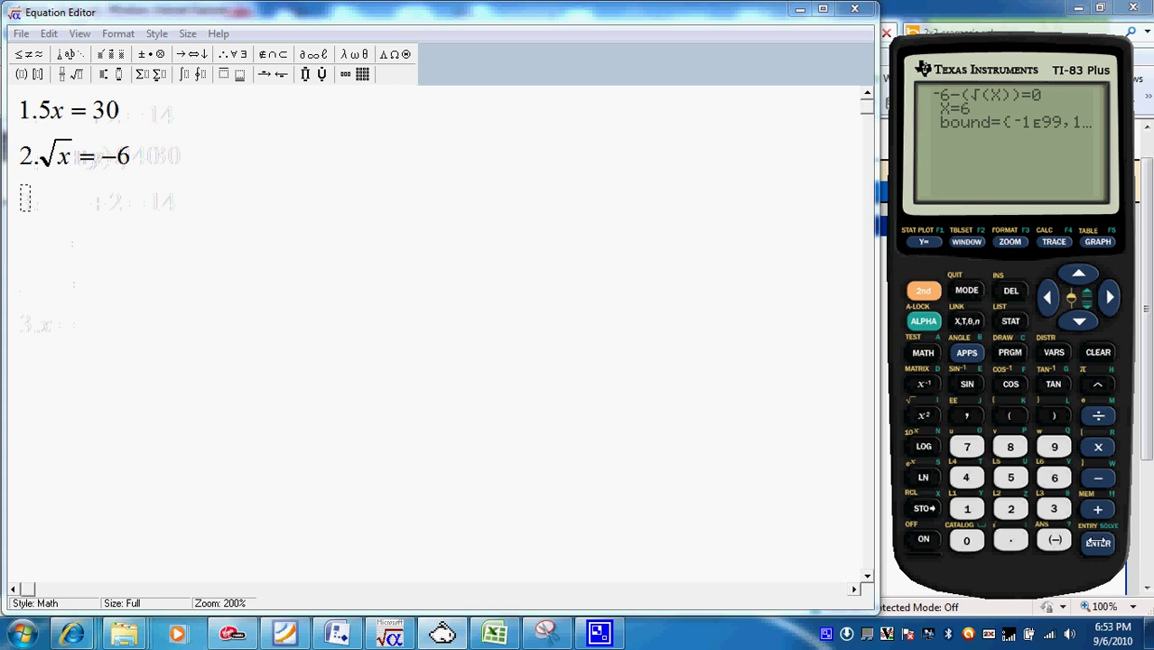
pyautogui.click(1099, 543)
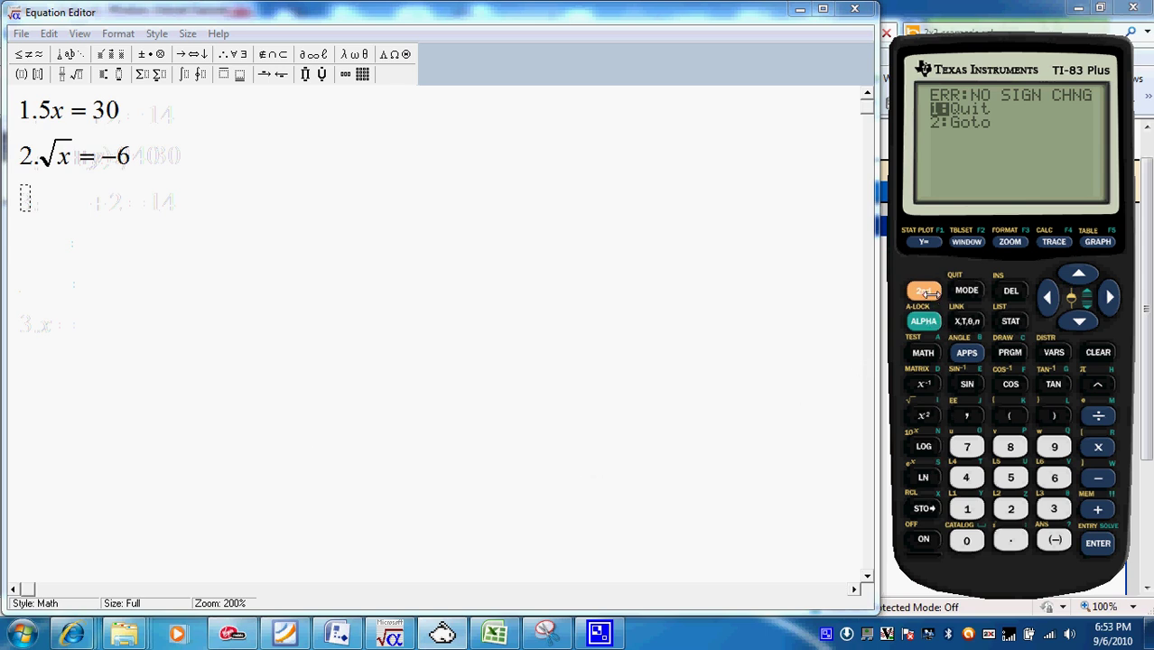
# - Quit the error, reopen the Solver from MATH, then exit to a blank home screen
pyautogui.click(1099, 543)
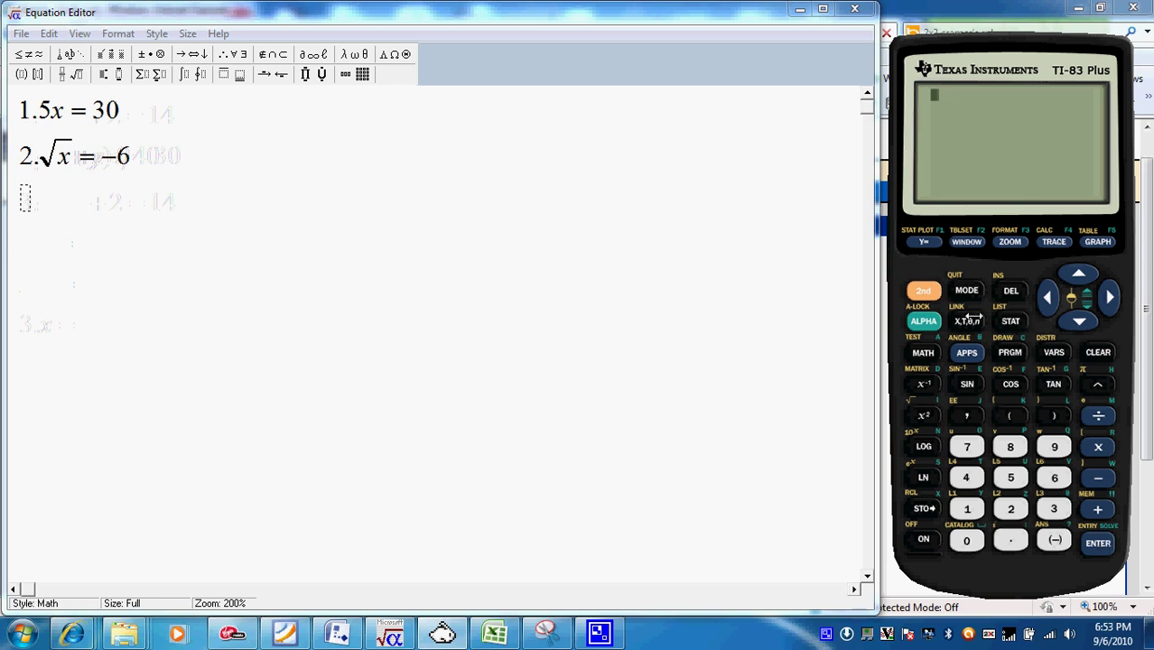
pyautogui.click(925, 352)
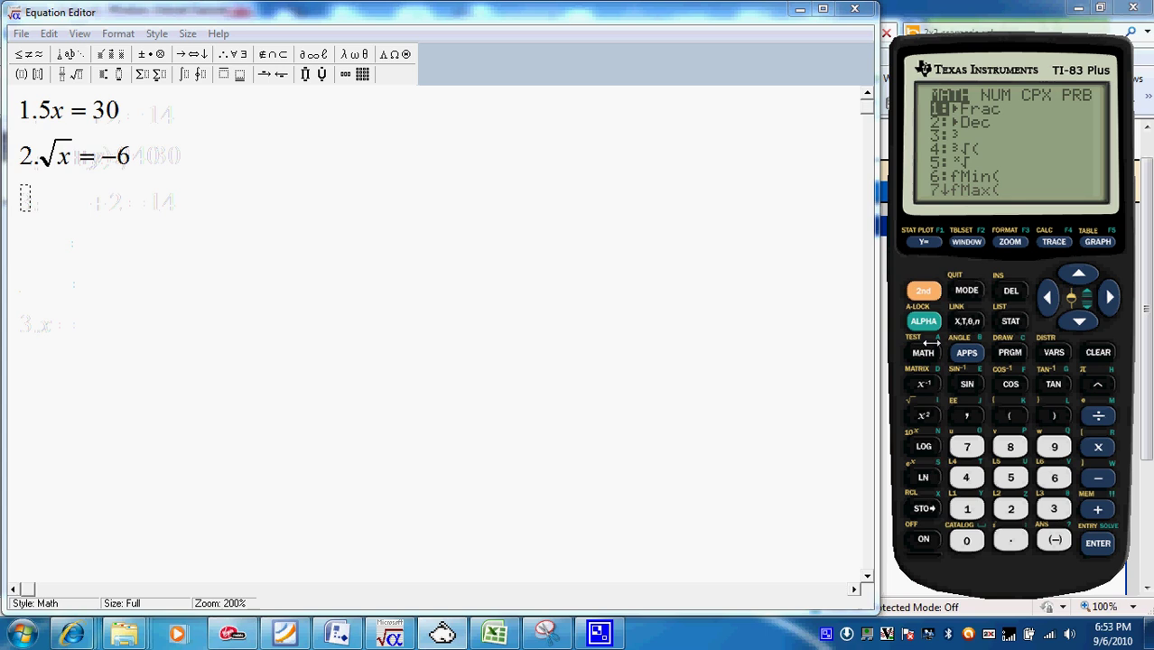
pyautogui.click(969, 539)
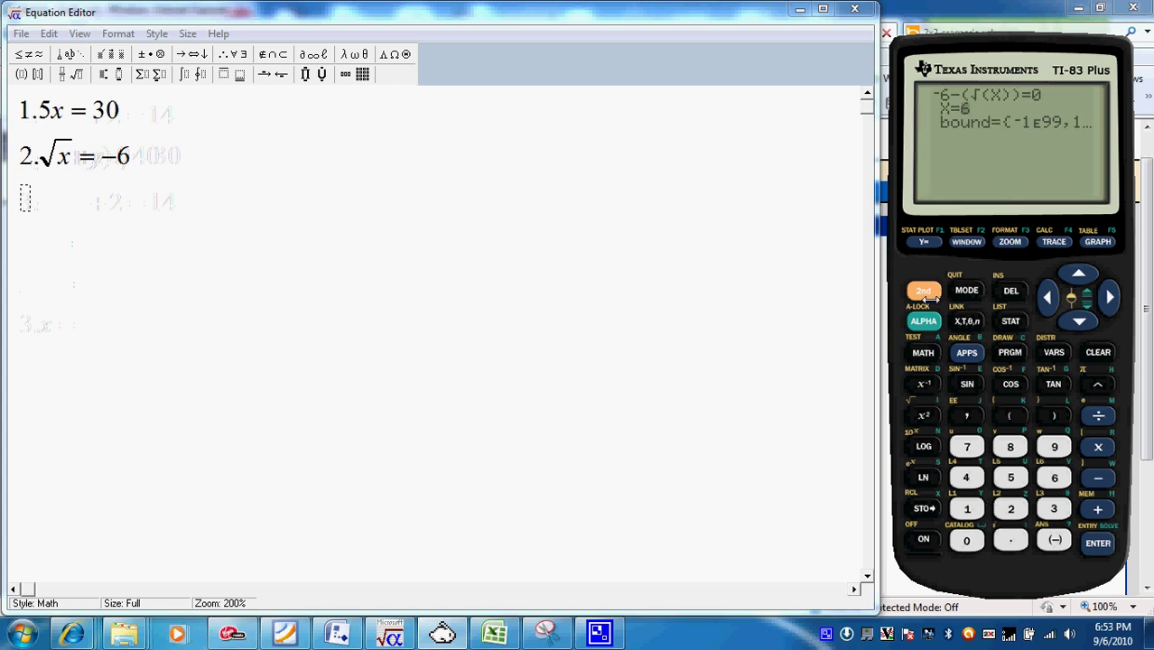
pyautogui.click(966, 289)
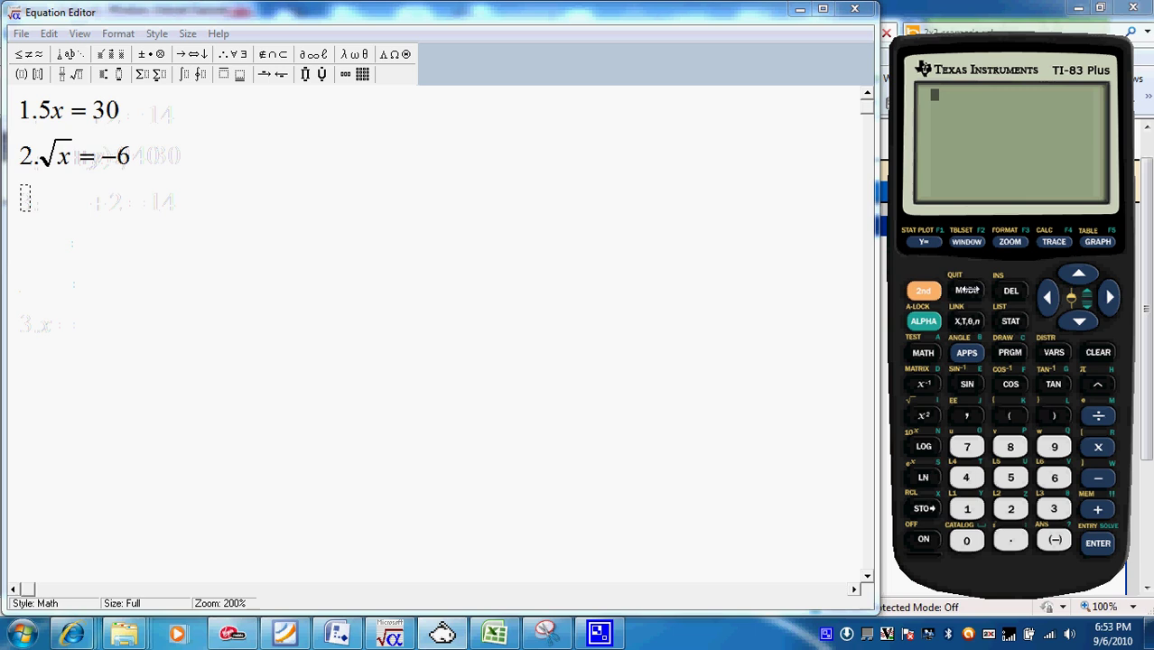